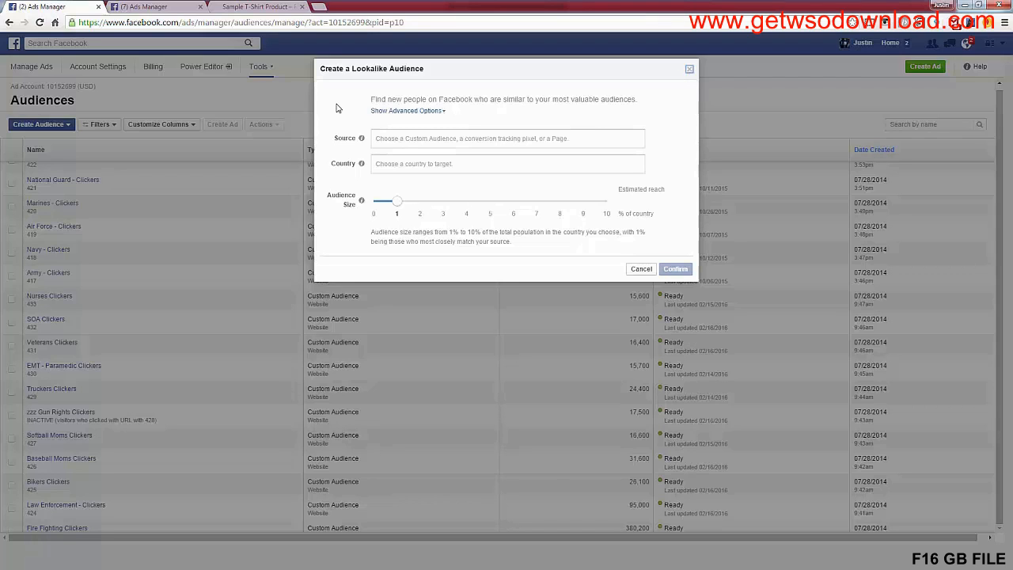
Set the lookalike audience's source to Compassion Brands - Website Clickers JJC and its country to United States
click(381, 142)
text(Comp)
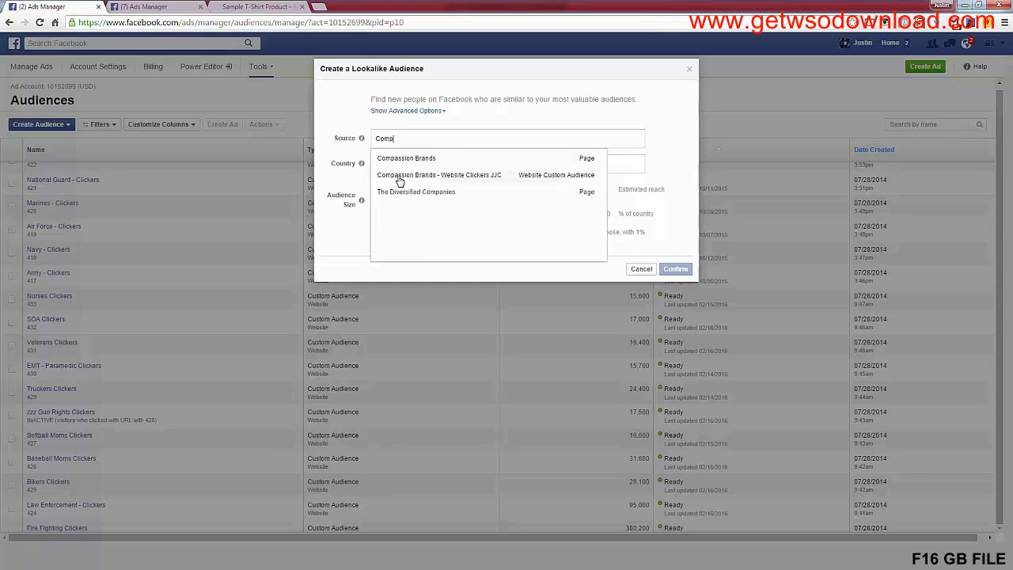
click(399, 182)
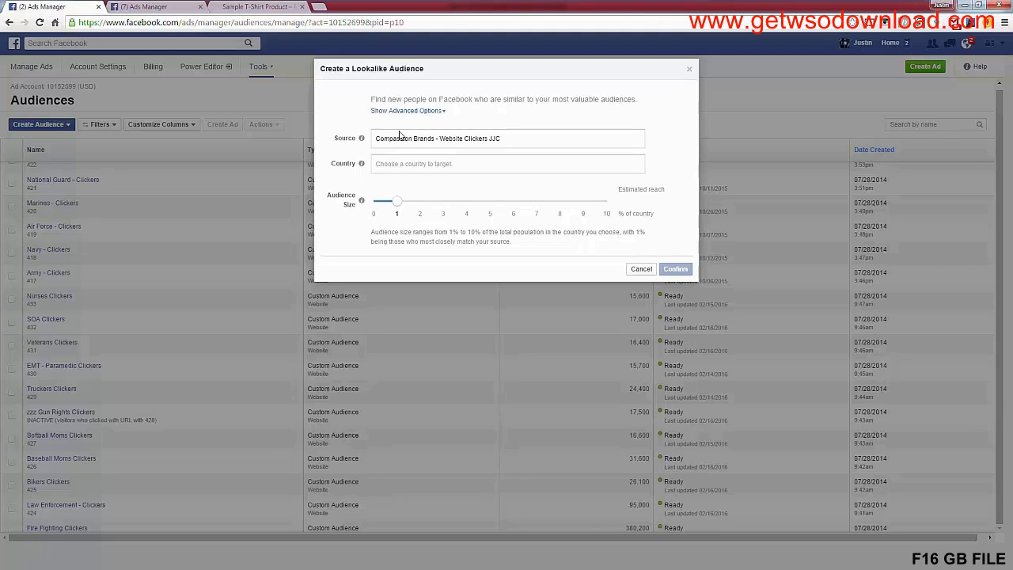
click(404, 164)
text(united s)
click(411, 187)
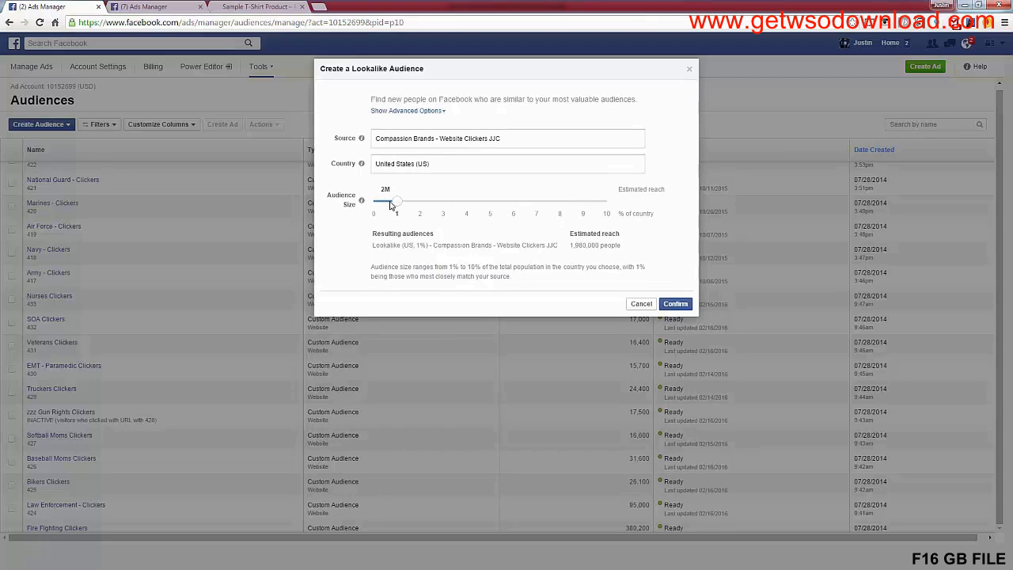
Compare the estimated reach at 10% and 1% audience size, and examine the resulting audience's name
drag(396, 206, 608, 209)
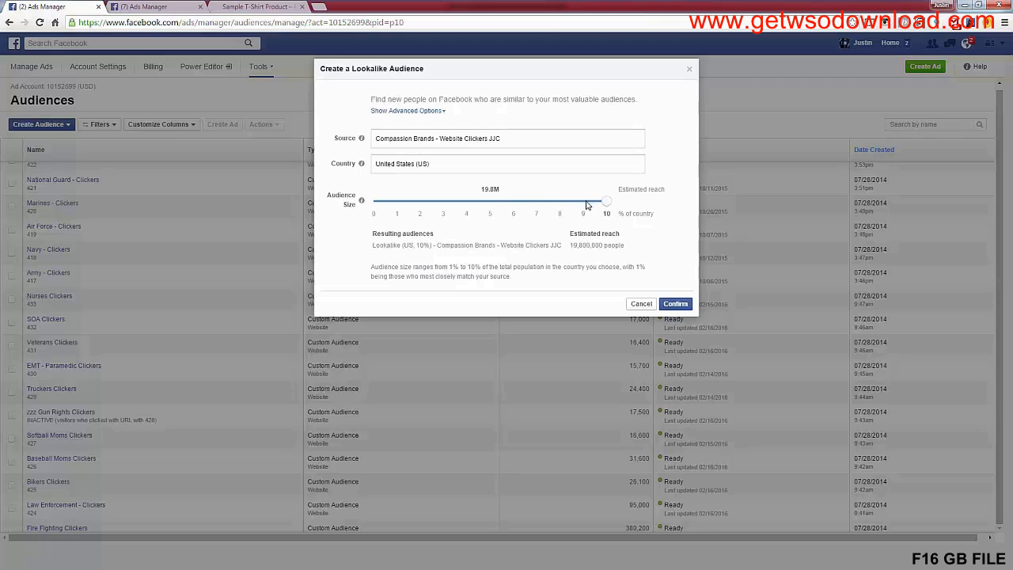
drag(610, 206, 396, 207)
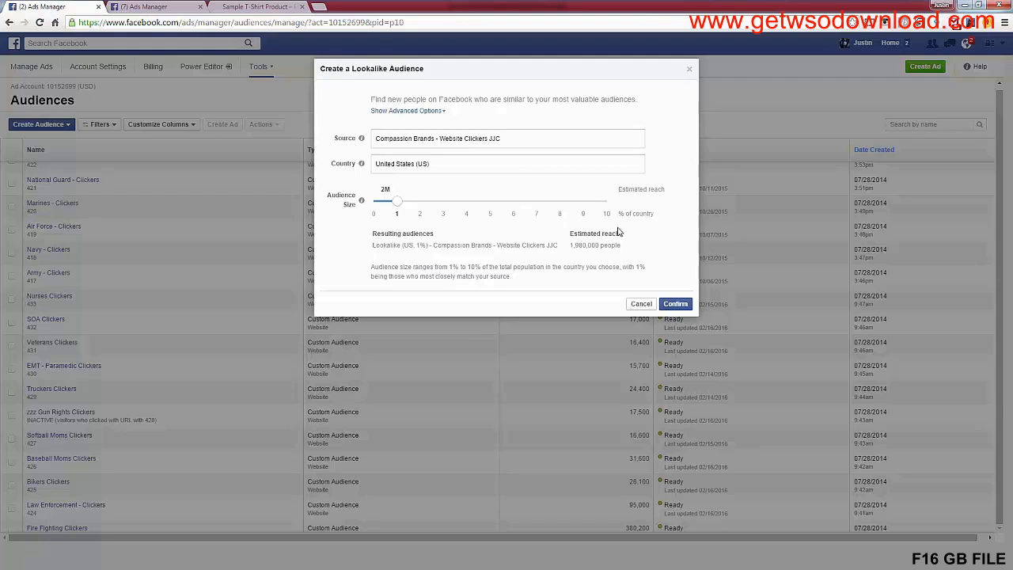
double_click(409, 246)
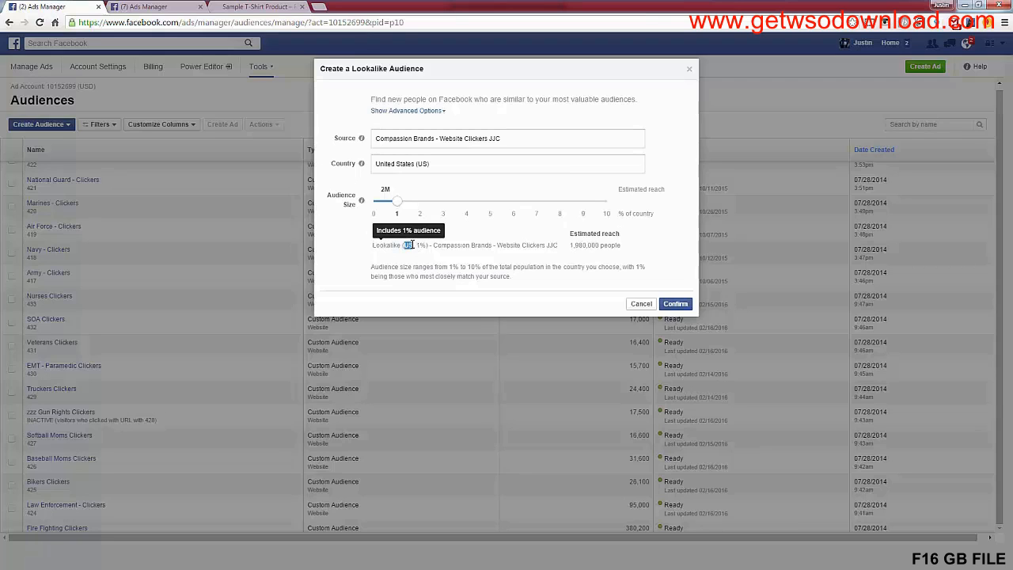
drag(433, 245, 561, 246)
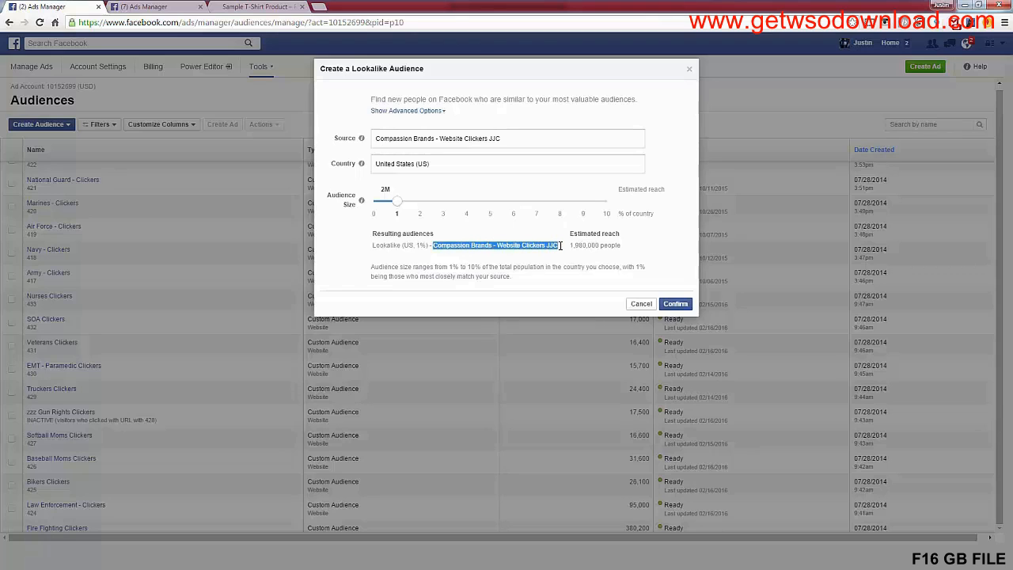
drag(433, 245, 560, 246)
click(559, 247)
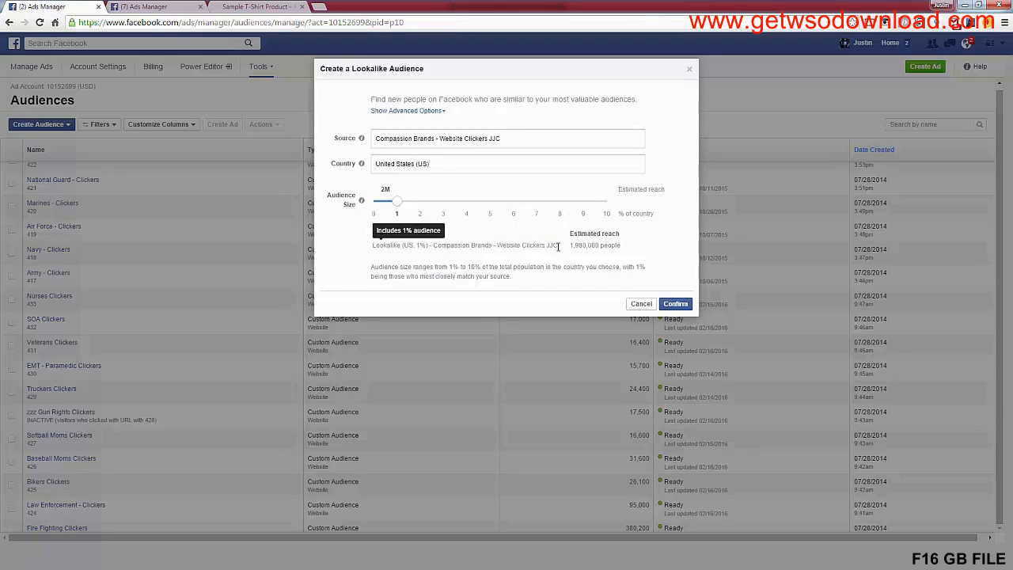
drag(433, 246, 558, 247)
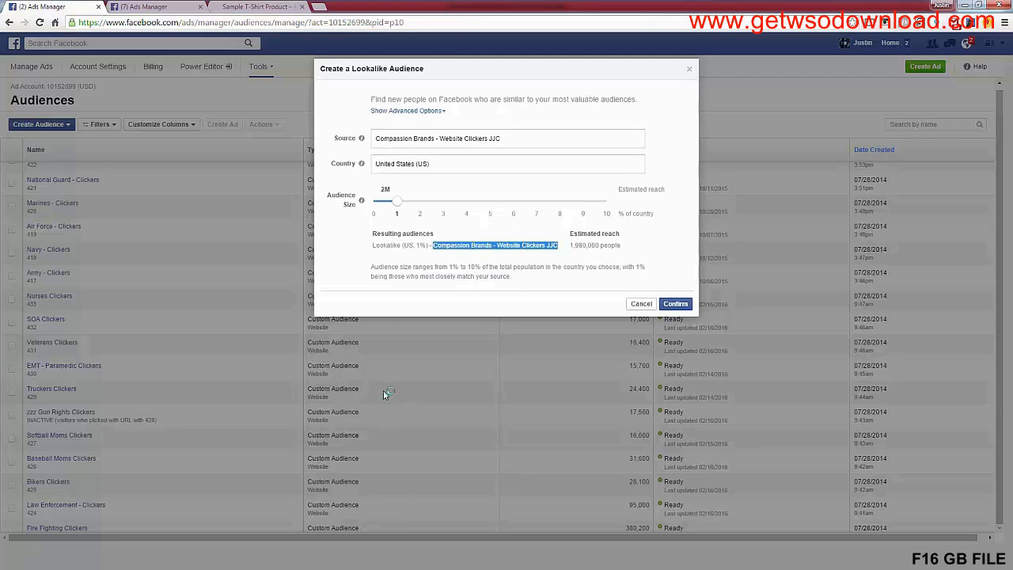
Change the source to the Compassion Brands page and create the lookalike audience at 1% of the country
click(398, 138)
text(Compass)
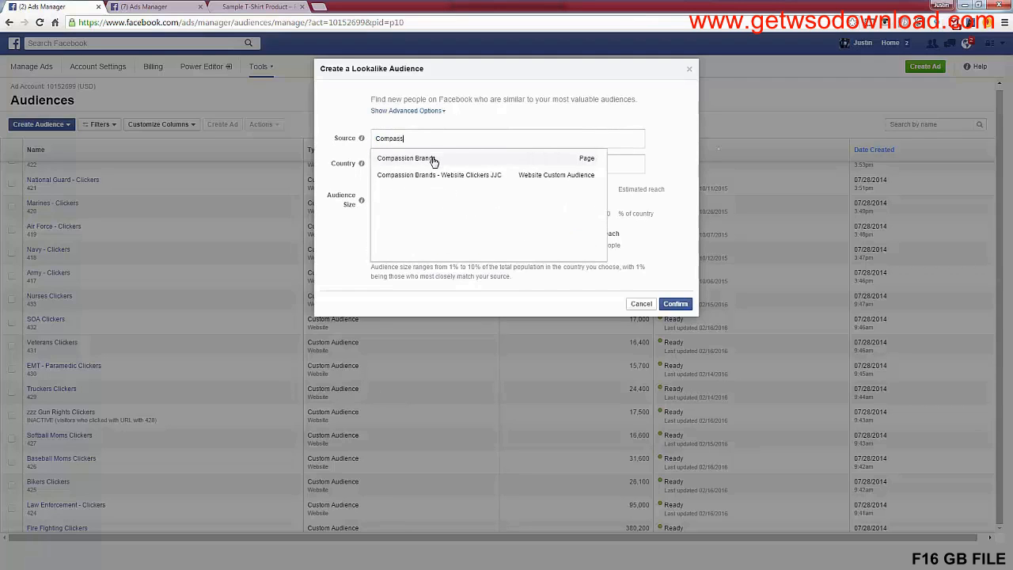
click(433, 160)
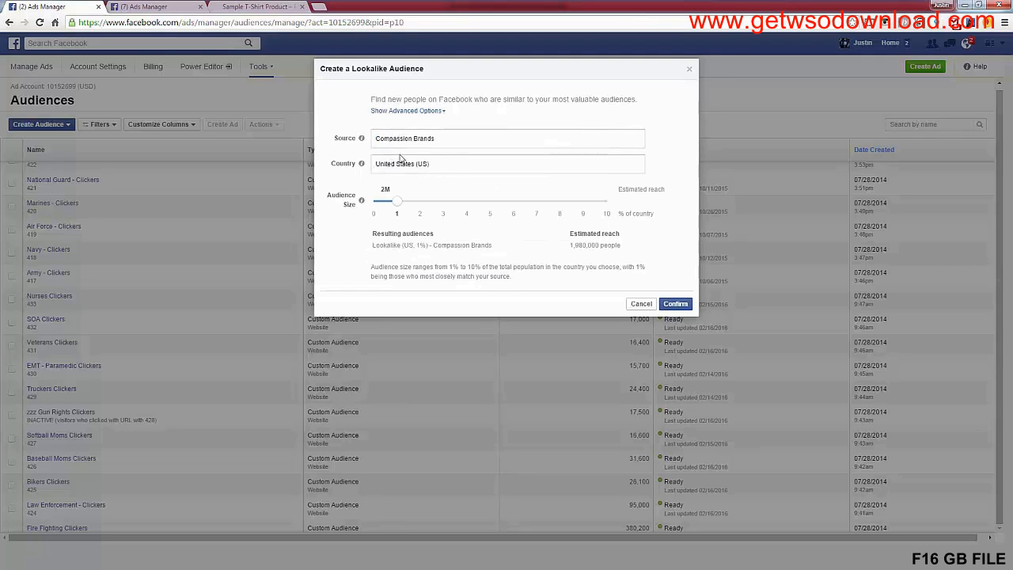
mouse_move(397, 203)
mouse_down()
mouse_move(421, 208)
mouse_move(398, 208)
mouse_up()
click(679, 305)
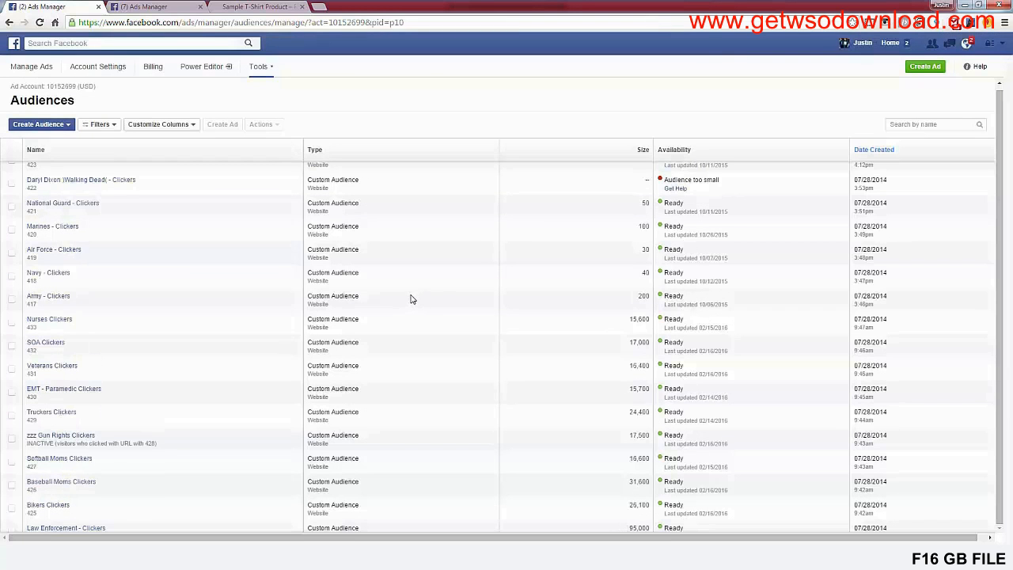
Find the new Compassion Brands lookalike audience in the audience list and check its details
scroll(413, 312, down, 1)
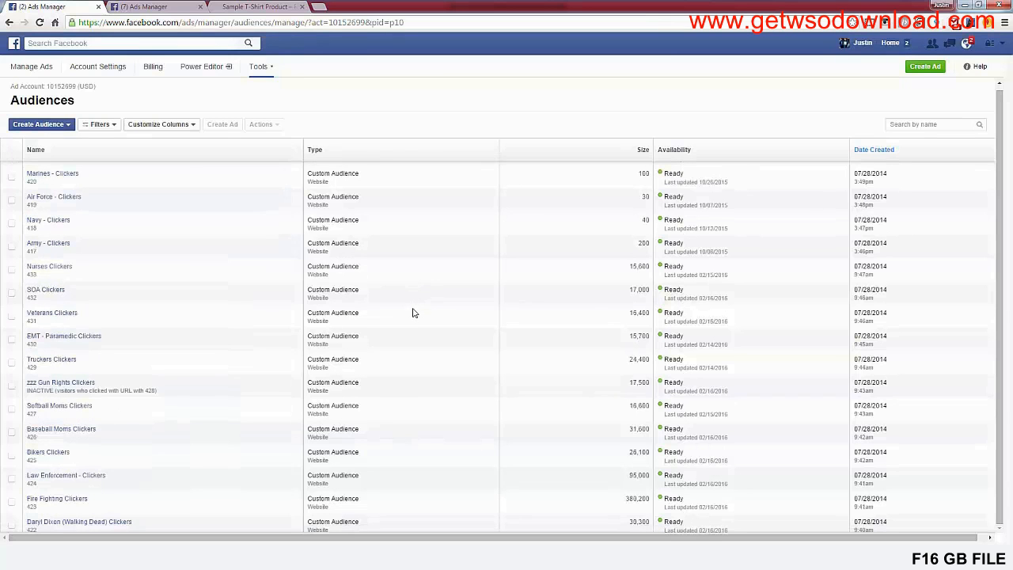
scroll(412, 317, up, 1)
scroll(526, 383, up, 6)
scroll(529, 391, up, 20)
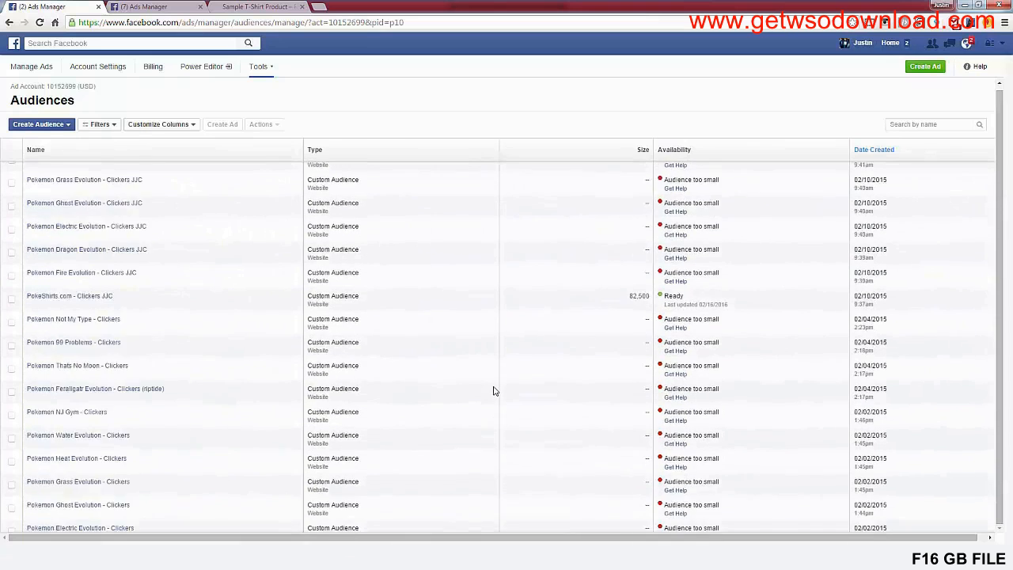
scroll(493, 391, up, 10)
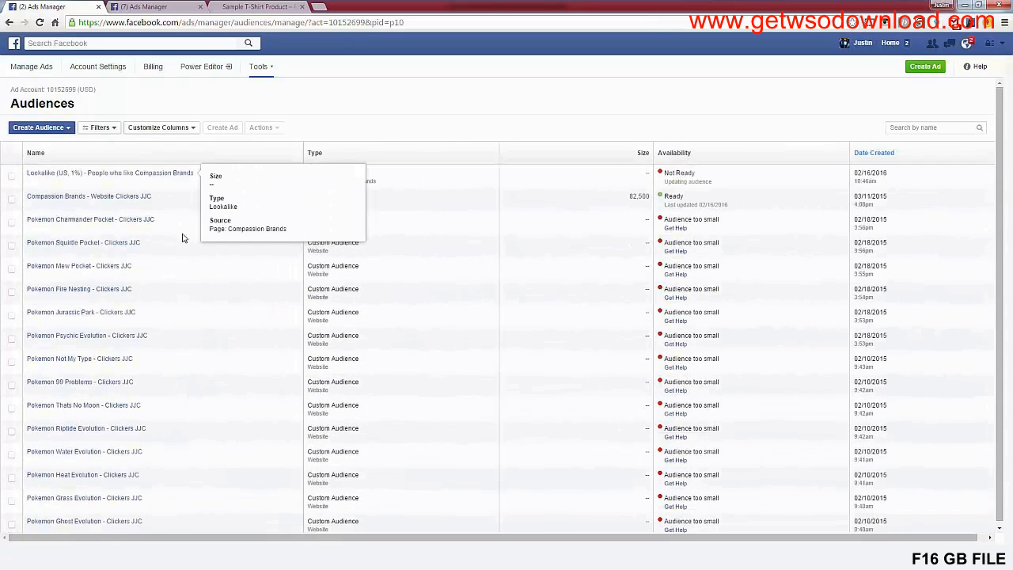
drag(184, 180, 385, 176)
Start an ad with the "Send people to your website" objective, using the Another Product Here page's URL without the variant parameter
click(924, 67)
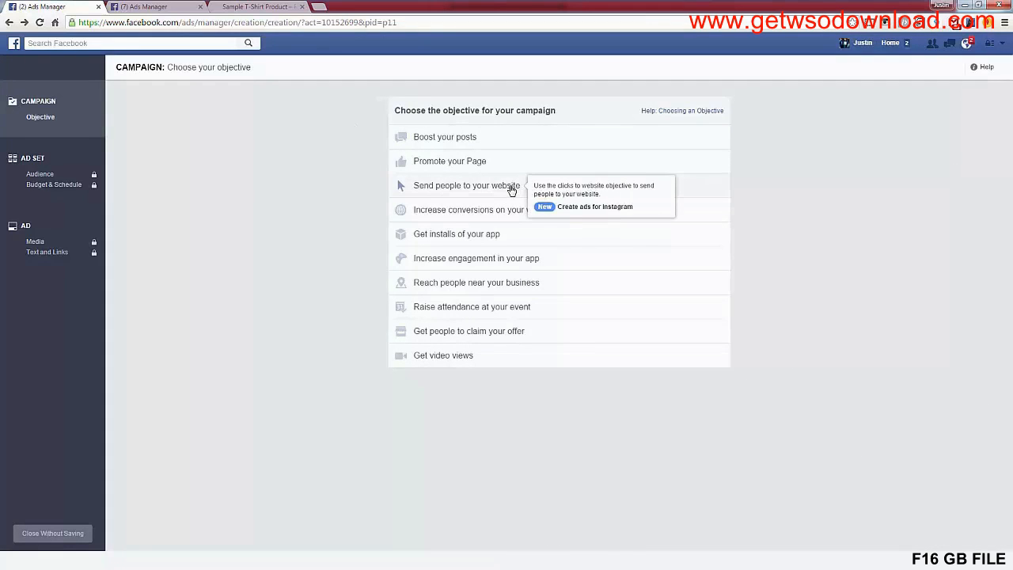
click(512, 187)
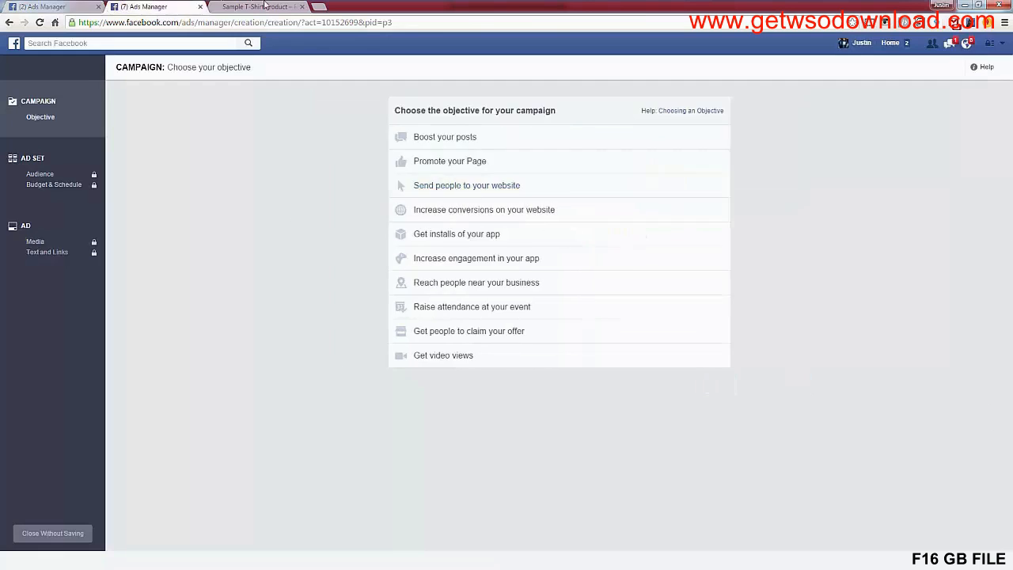
click(257, 6)
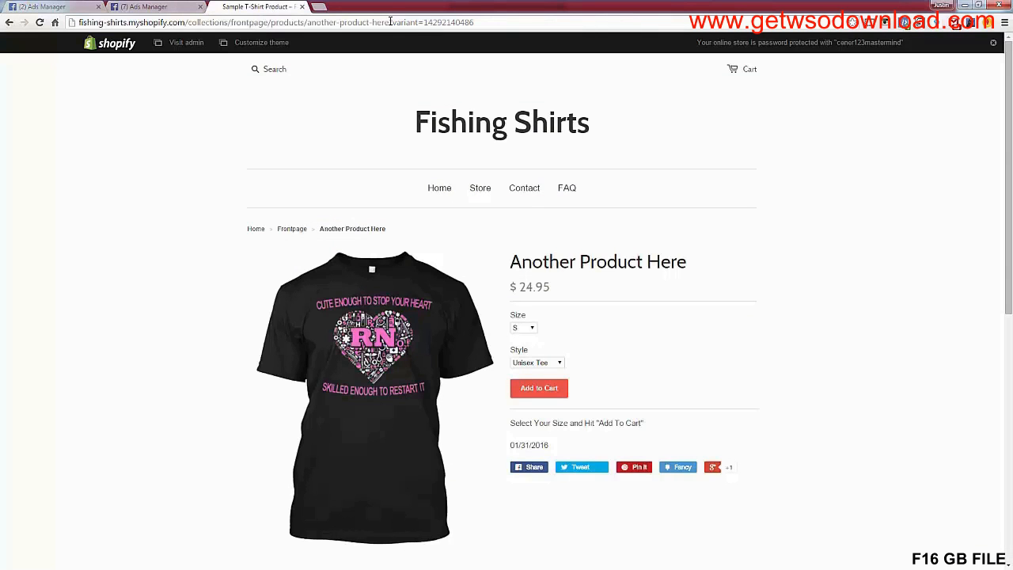
drag(390, 20, 60, 23)
key(ctrl+c)
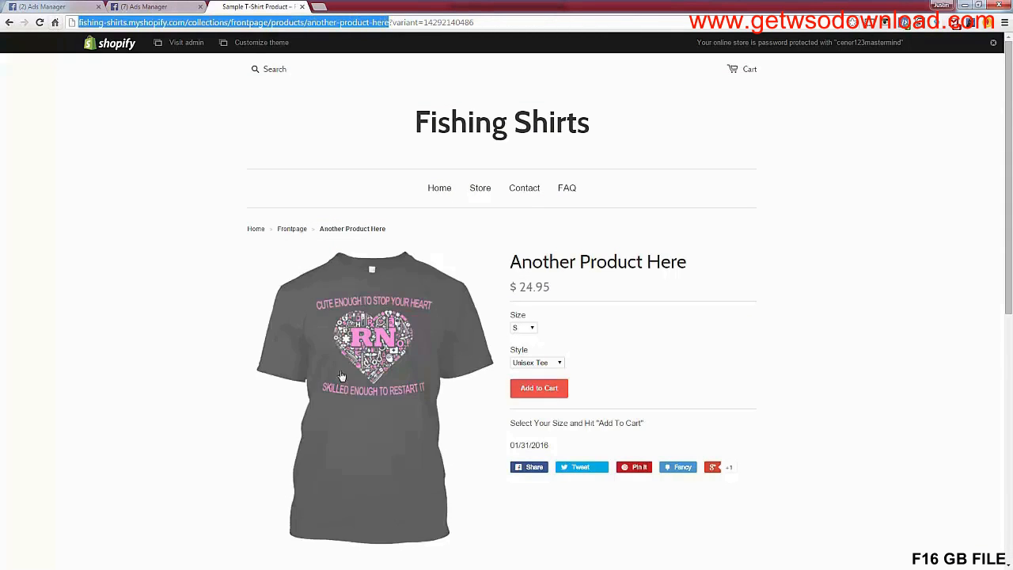
click(49, 7)
key(ctrl+v)
click(641, 268)
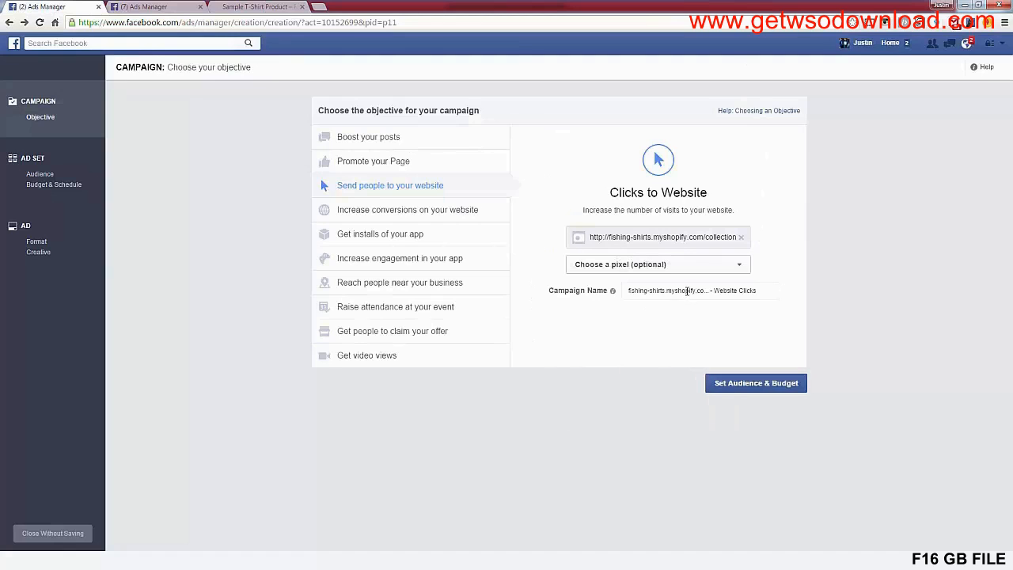
Name the campaign "Sample LAA 1%" and proceed to the audience and budget settings
click(687, 291)
text(Sample)
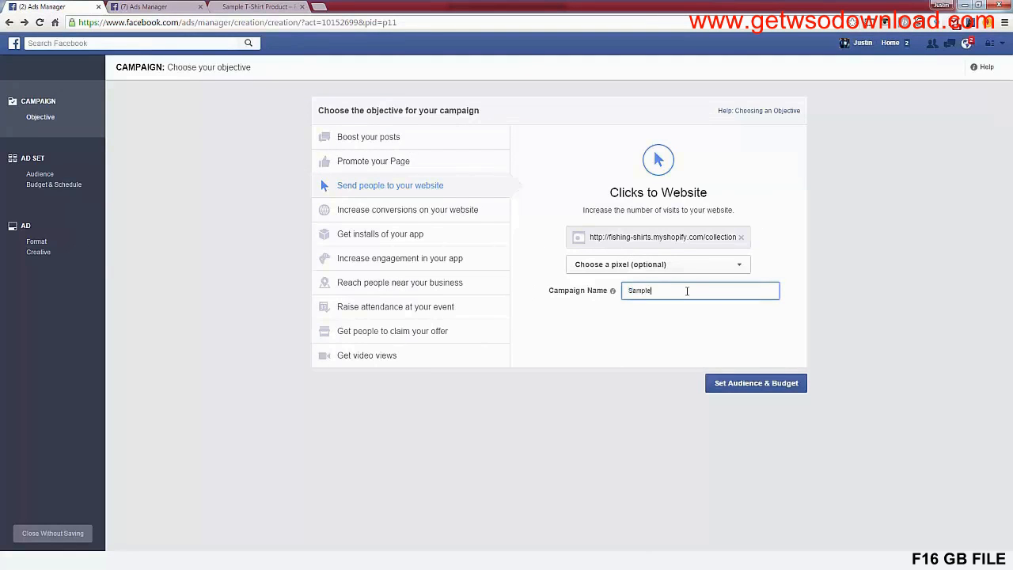
text( LAA 1%)
click(766, 386)
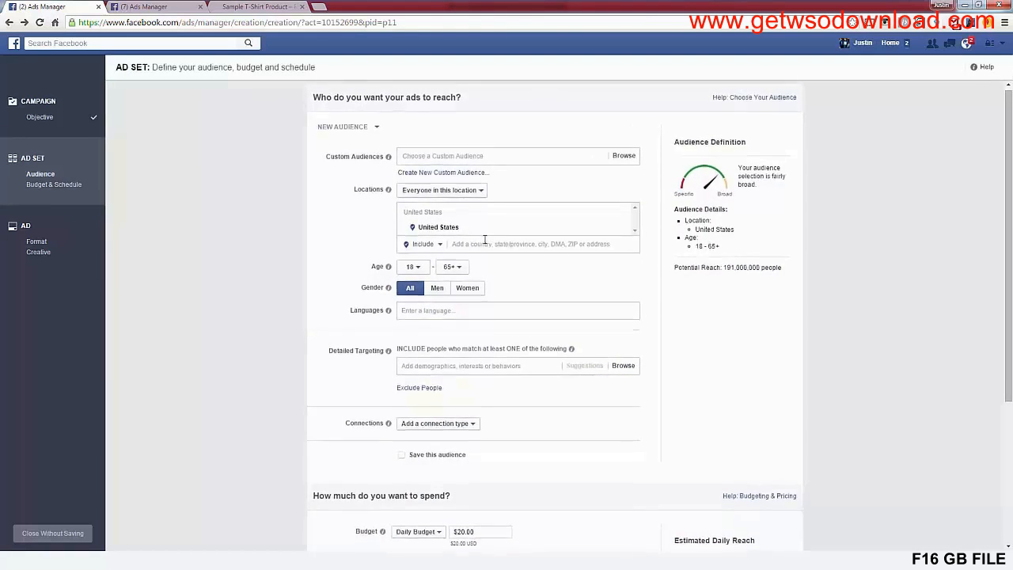
scroll(324, 249, down, 4)
scroll(324, 249, up, 4)
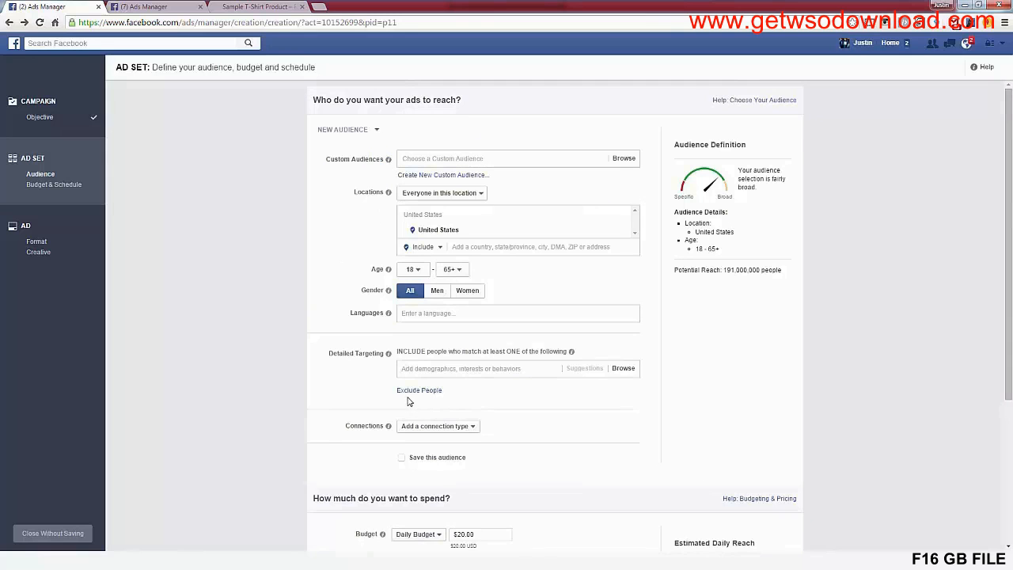
click(411, 175)
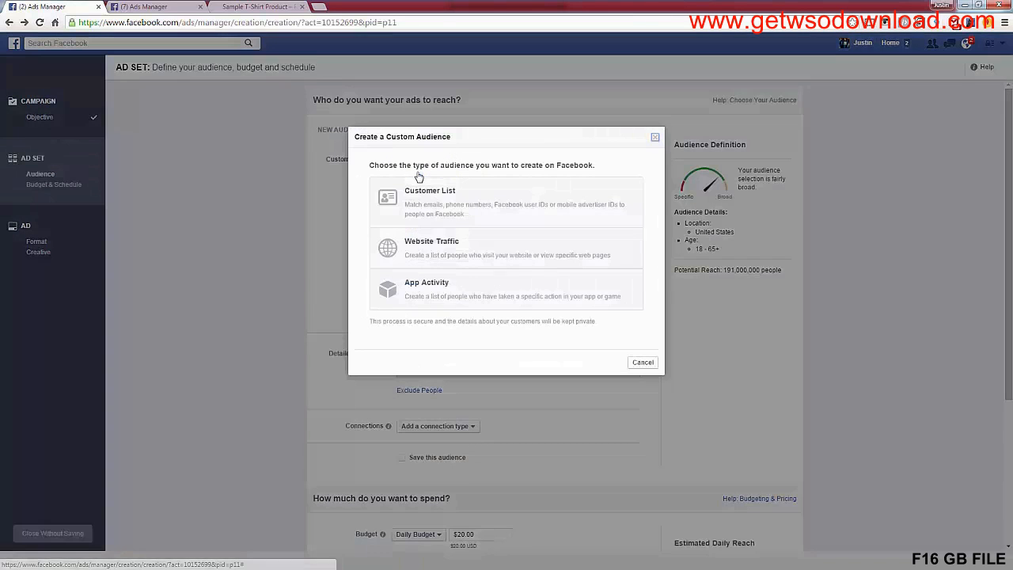
click(655, 138)
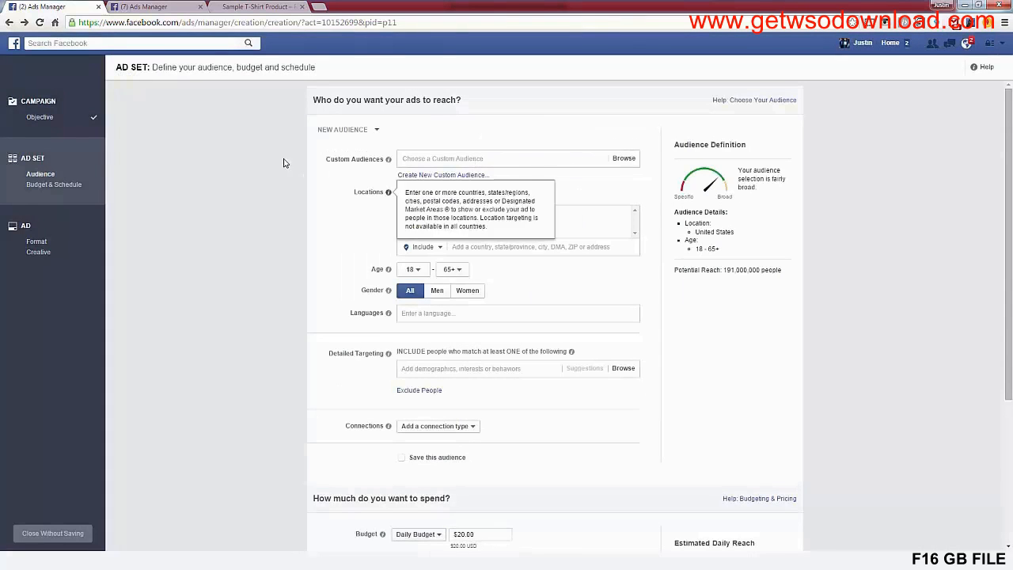
Include the custom audience "Lookalike (US, 1%) - People who like Compassion Brands" in the ad set's targeting
click(420, 159)
text(Compass)
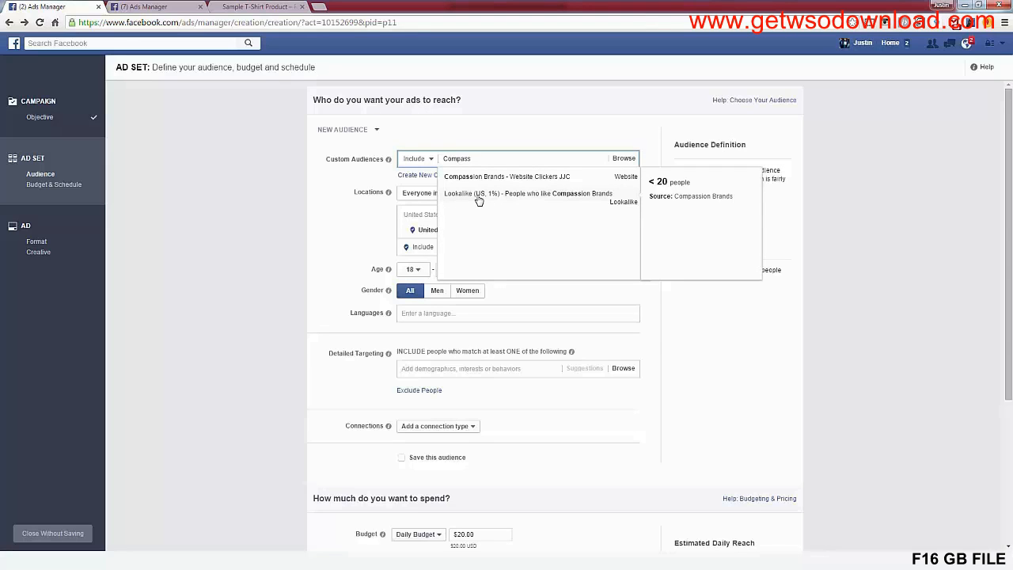
click(535, 198)
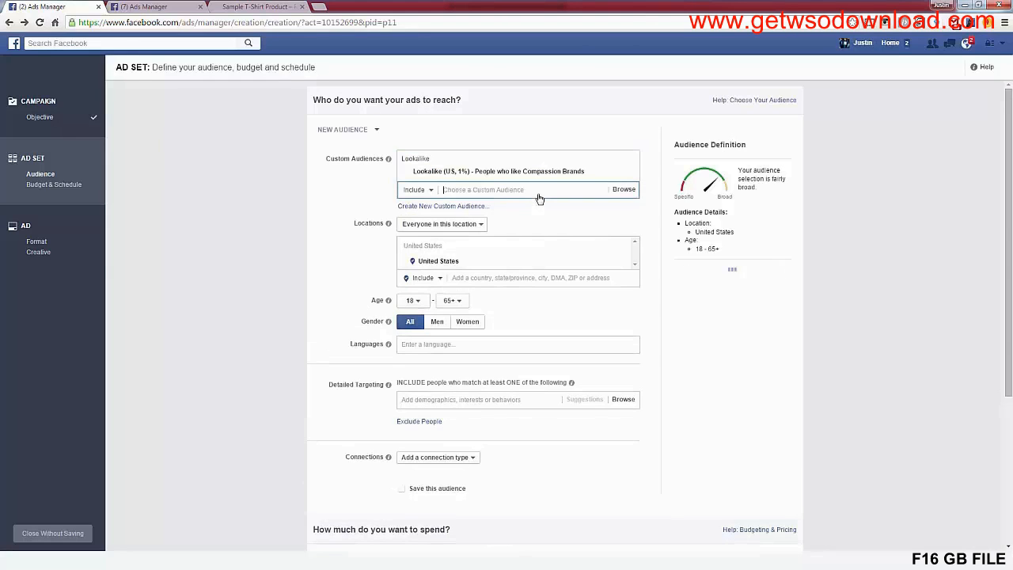
click(326, 222)
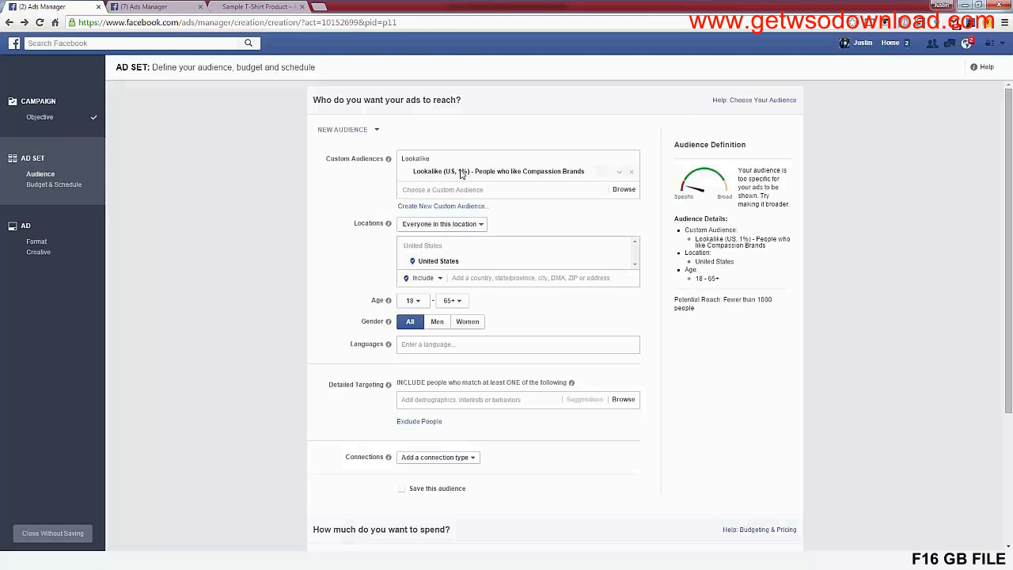
Set the ad set's daily budget to $5.00 and proceed to the ad creative
scroll(346, 359, down, 2)
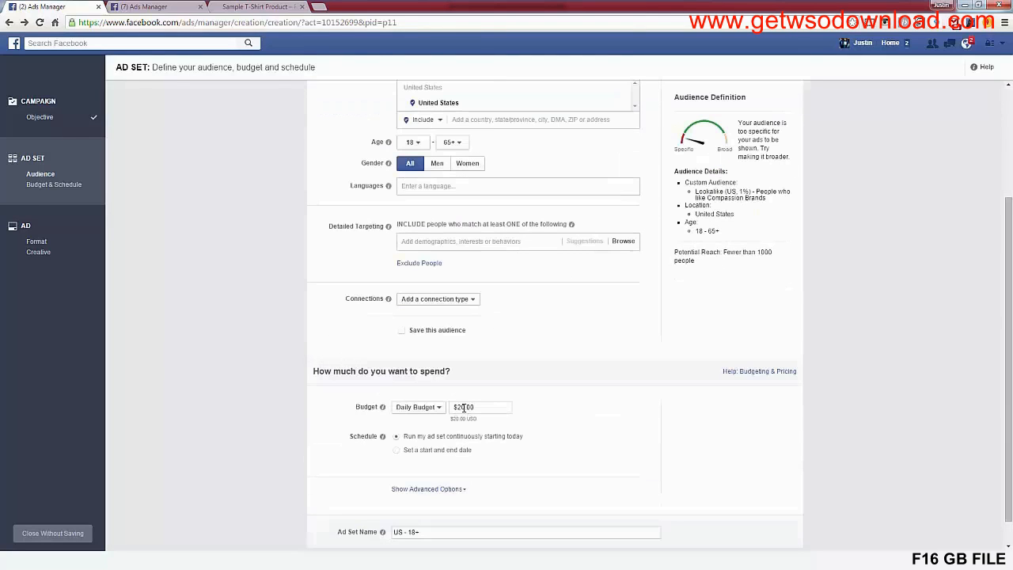
drag(464, 407, 415, 411)
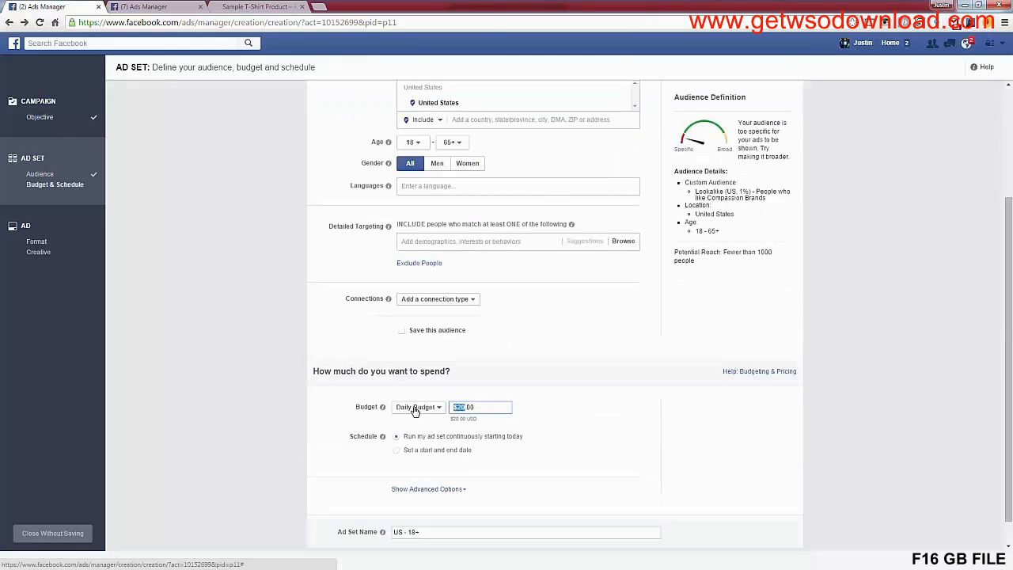
text(5)
scroll(234, 454, up, 2)
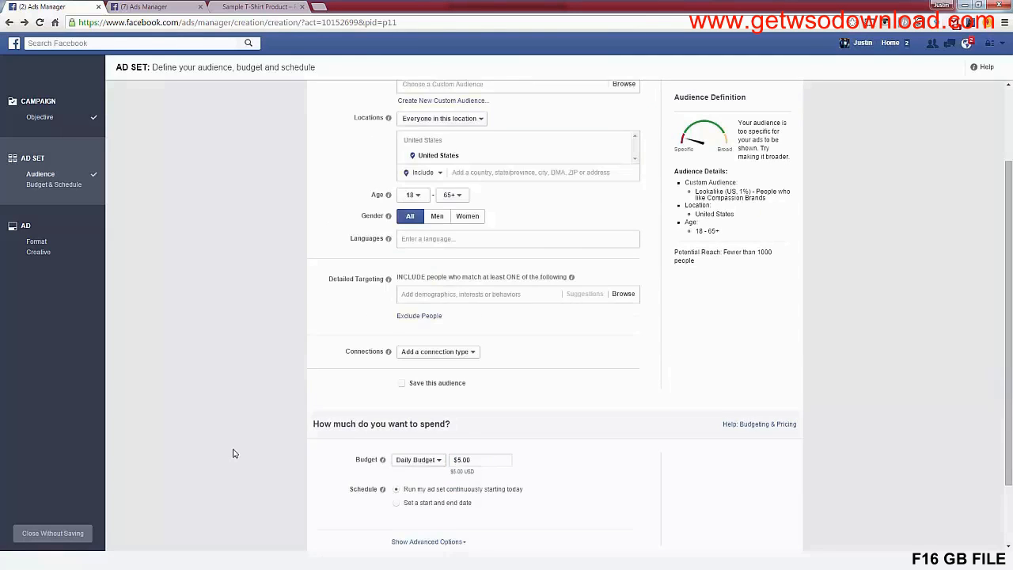
scroll(234, 454, down, 2)
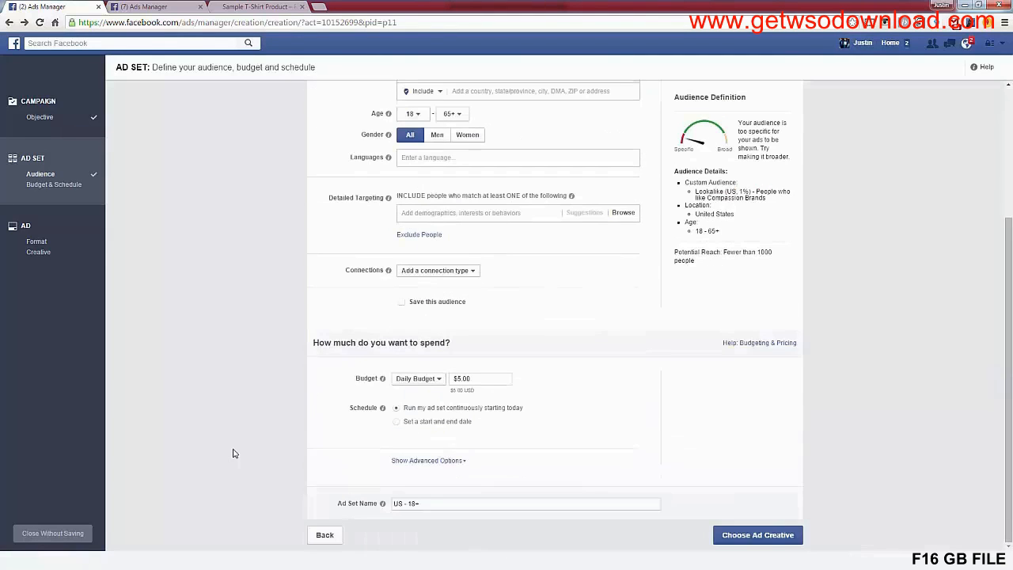
click(770, 537)
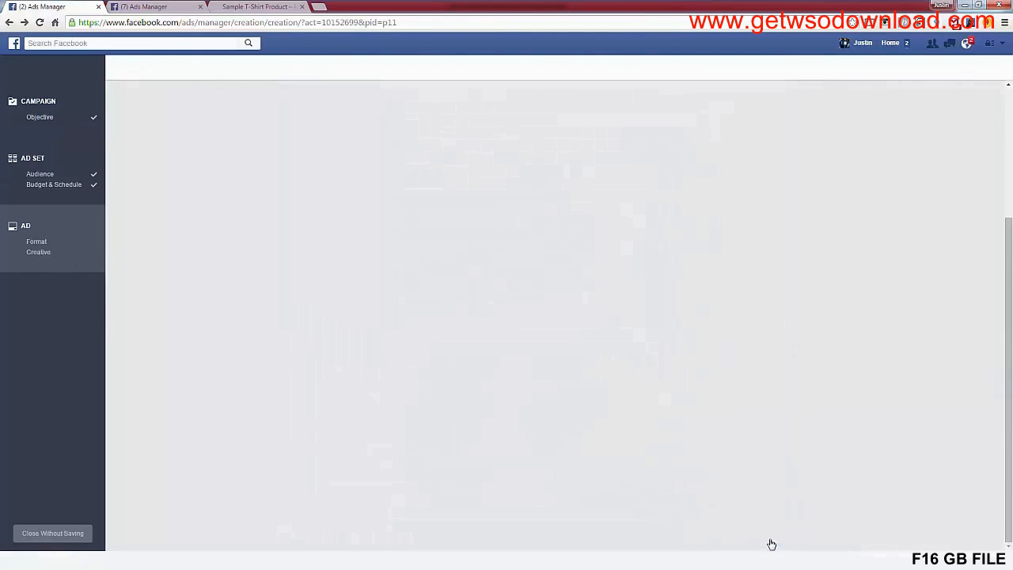
Upload the 1200x628_ad image from the Design Assets folder as the creative for the single-image ad
scroll(645, 440, down, 2)
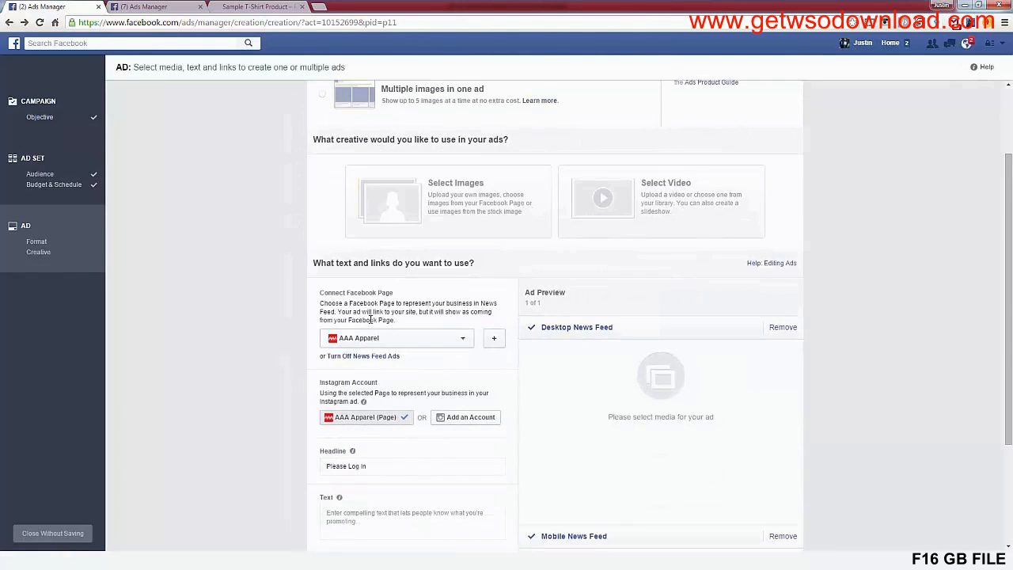
click(404, 215)
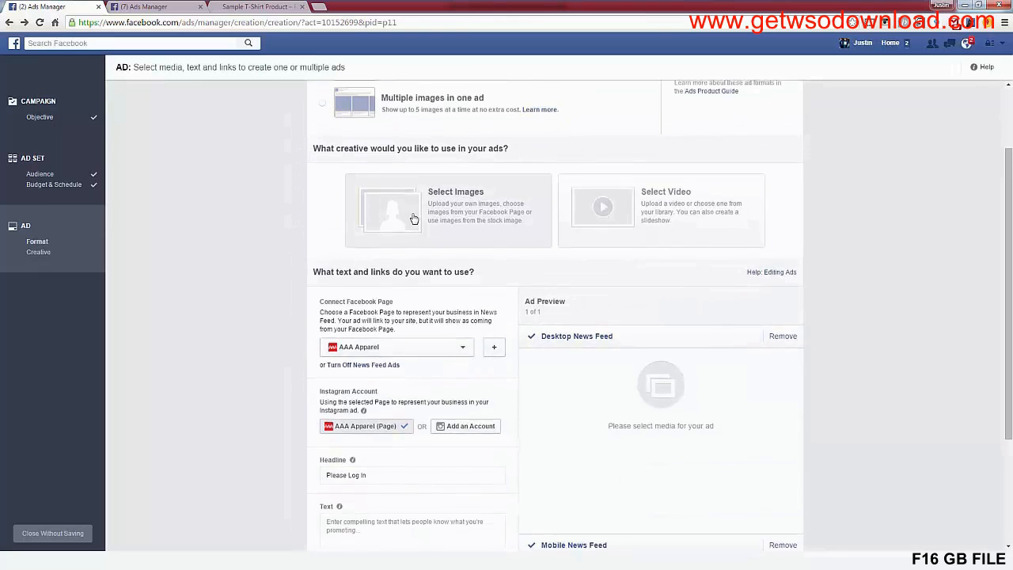
click(357, 341)
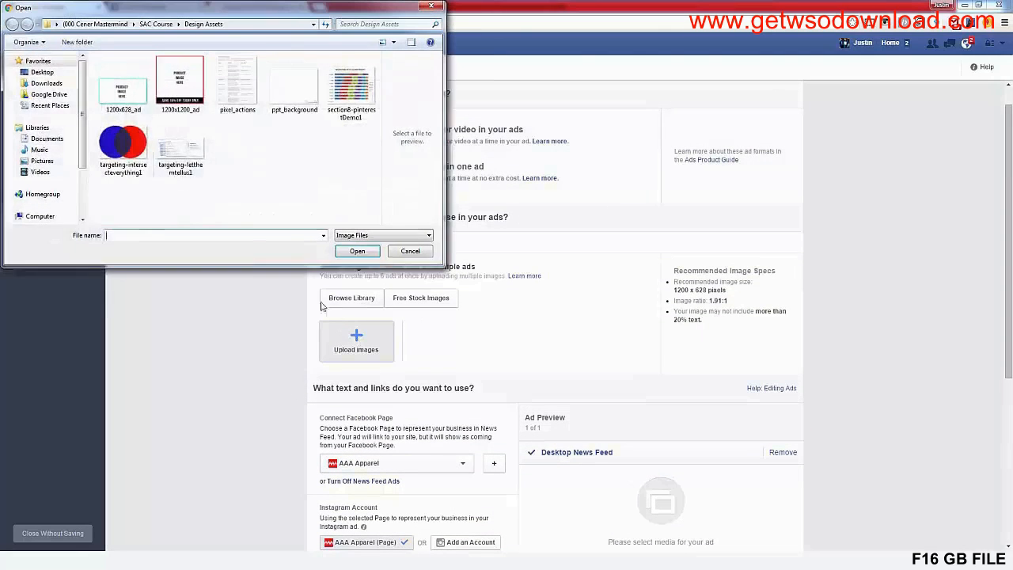
double_click(138, 95)
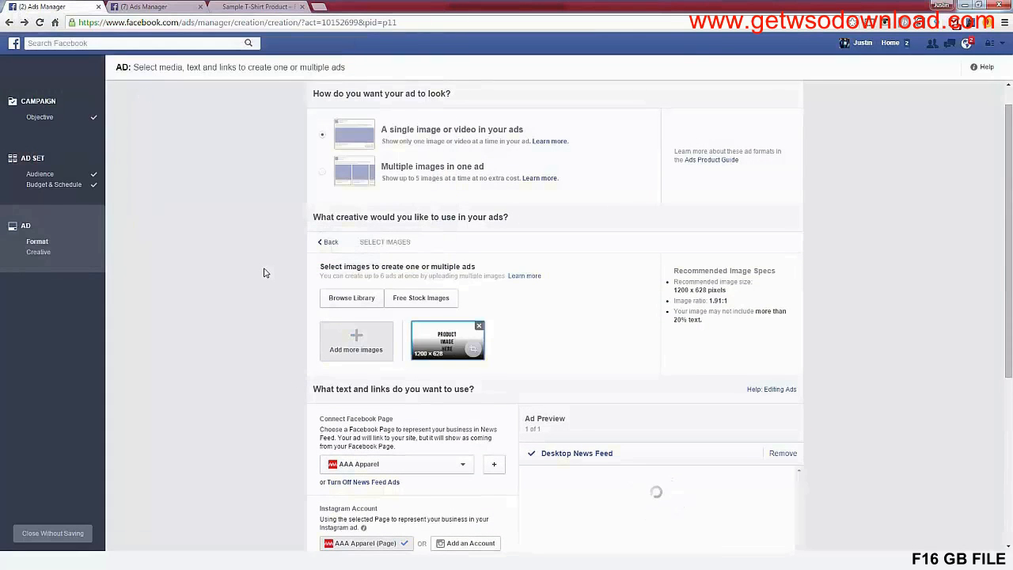
Replace the ad's headline with "CLICK HERE NOW"
scroll(262, 330, down, 2)
scroll(262, 331, down, 2)
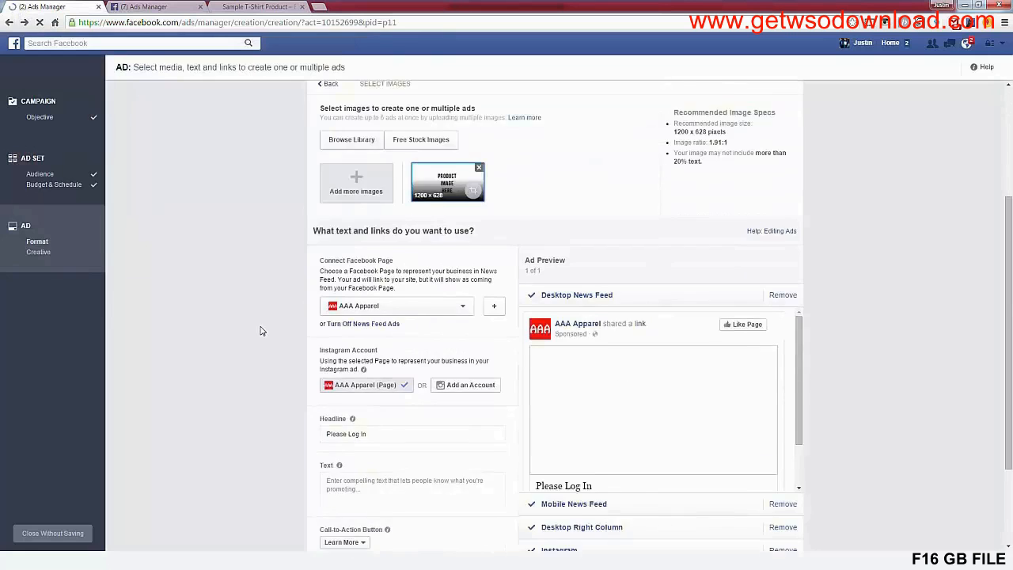
scroll(802, 391, down, 1)
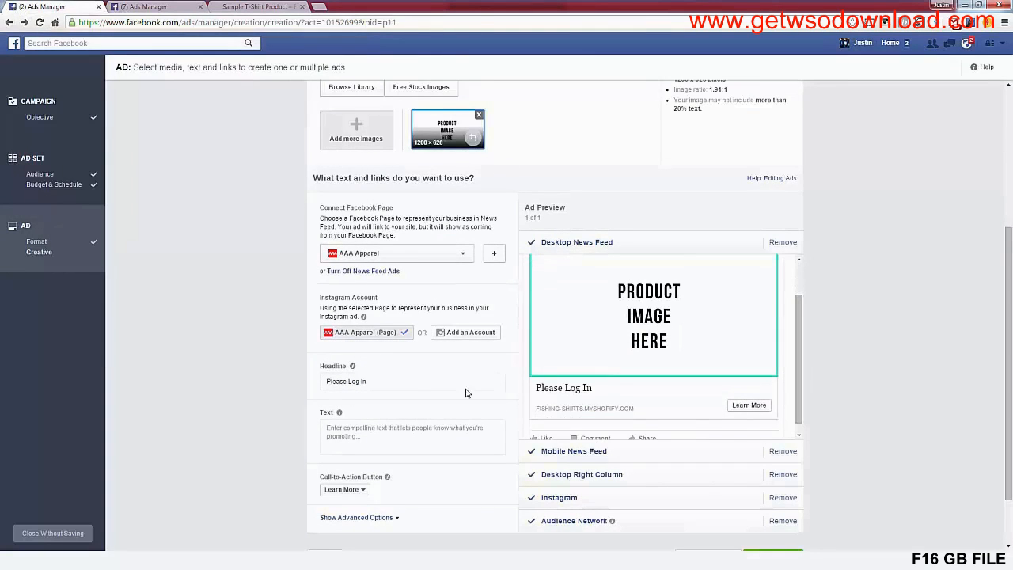
drag(410, 382, 214, 377)
text(CLICK HERE NOW)
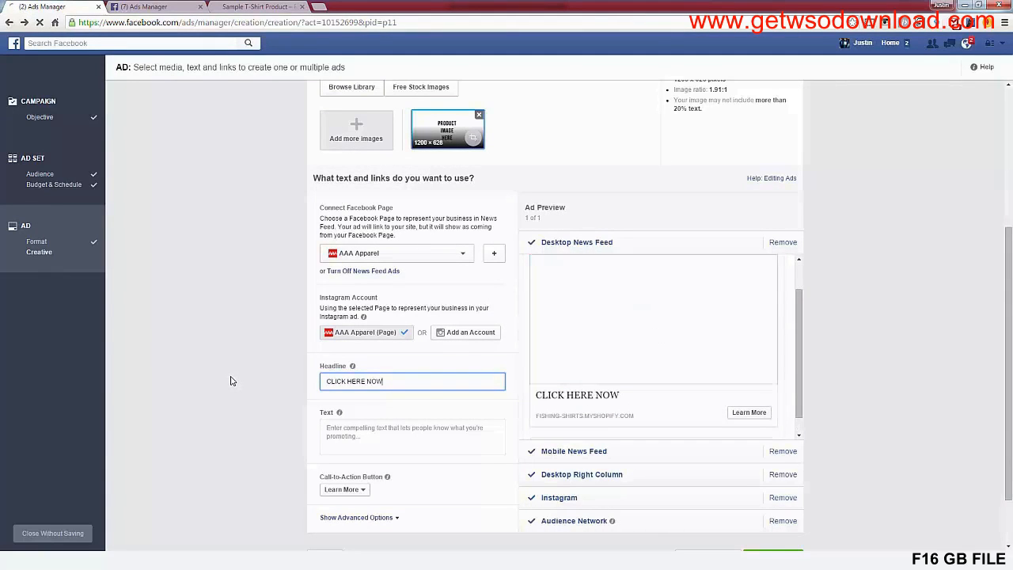
click(230, 381)
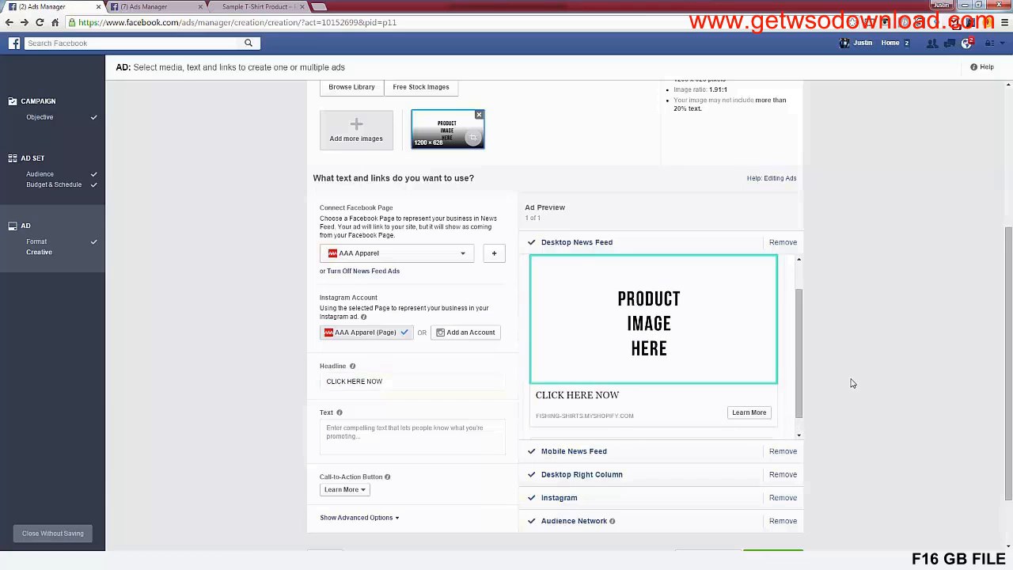
Enter "Do you love dogs? Limited Time Only." as the ad's text
scroll(797, 384, up, 2)
click(355, 431)
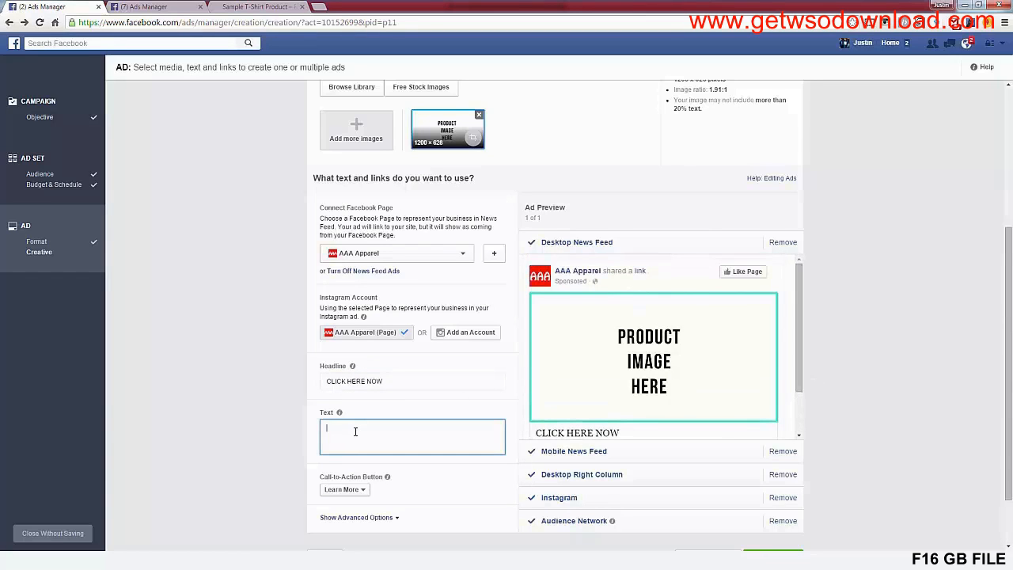
text(Do you )
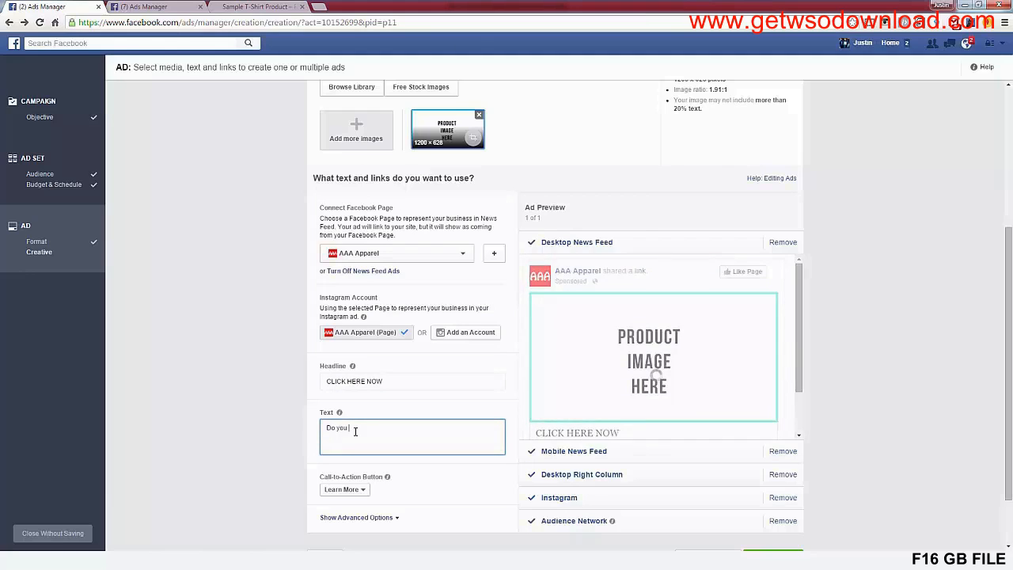
text(lo)
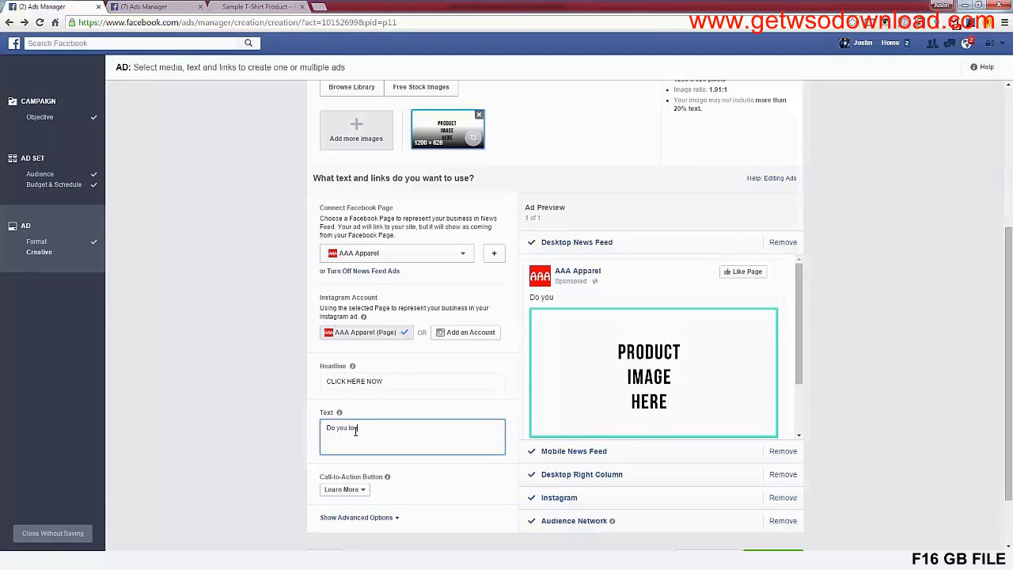
text(v)
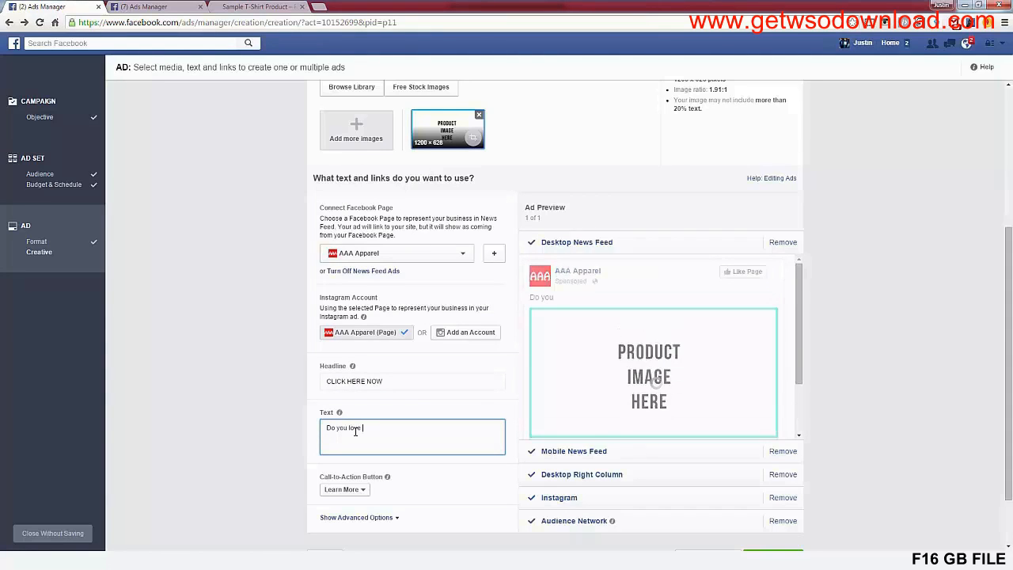
text(e dogs? Limited Time Only)
click(855, 430)
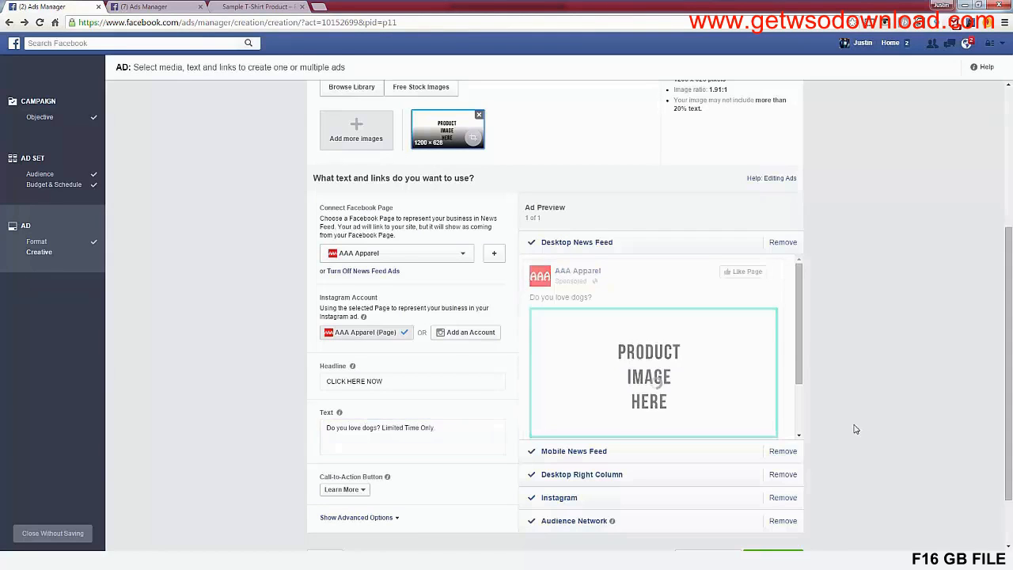
Remove the Audience Network, Instagram and Desktop Right Column placements and check the Desktop News Feed preview
click(783, 521)
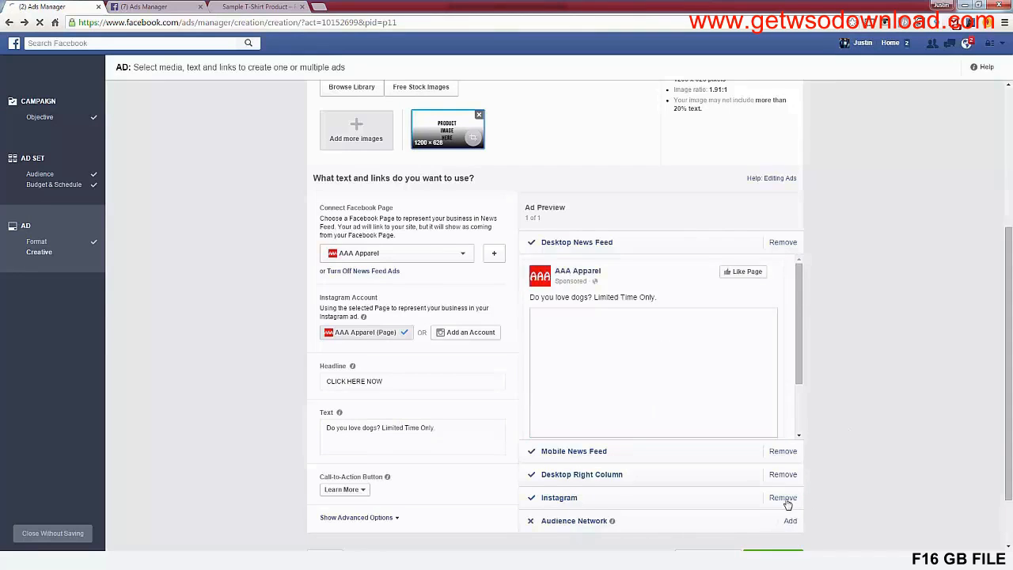
click(783, 497)
click(783, 455)
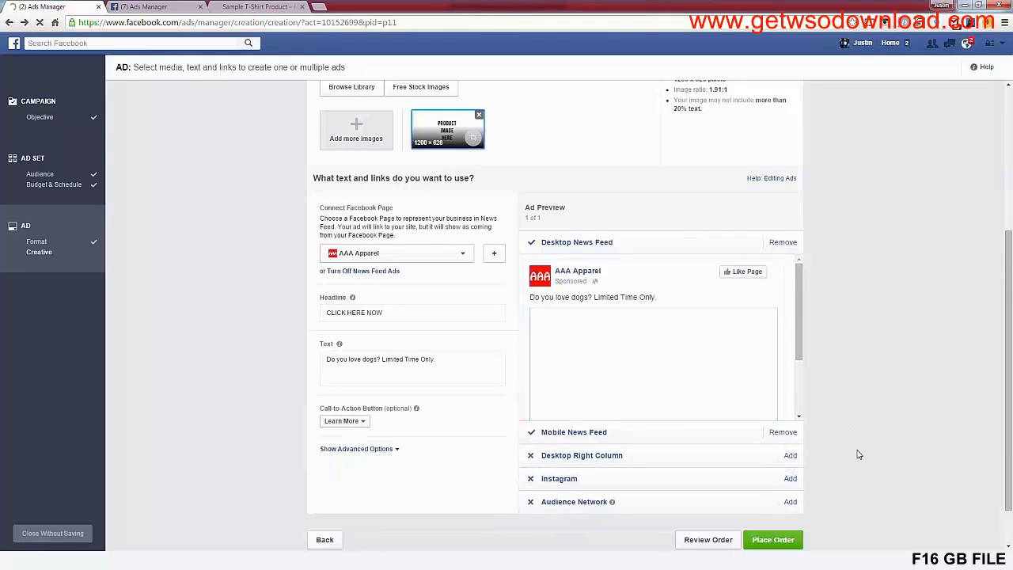
drag(798, 333, 803, 282)
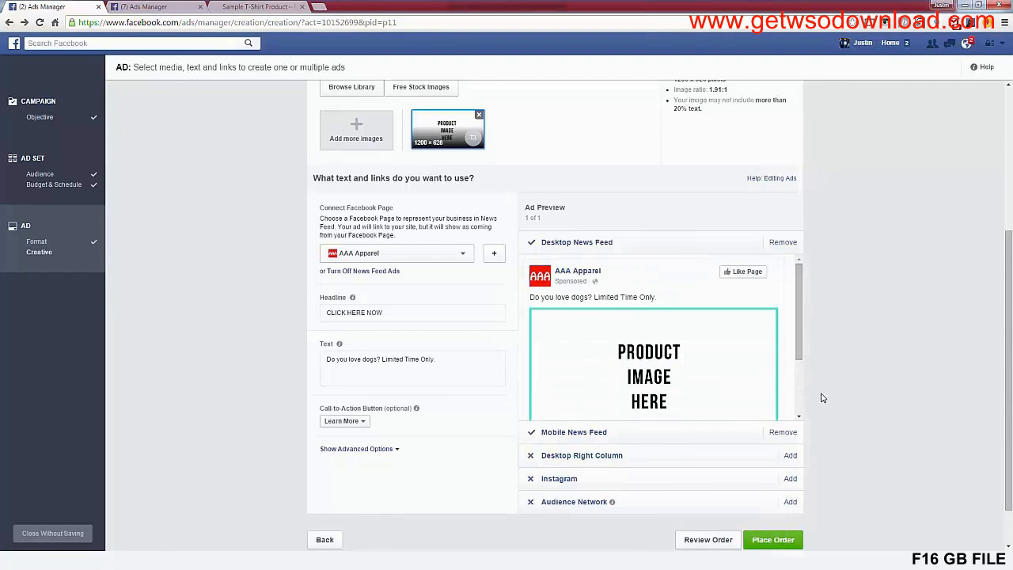
Look over the finished ad setup and return to the ad set's audience settings to review the targeting
scroll(824, 399, down, 2)
scroll(829, 423, up, 4)
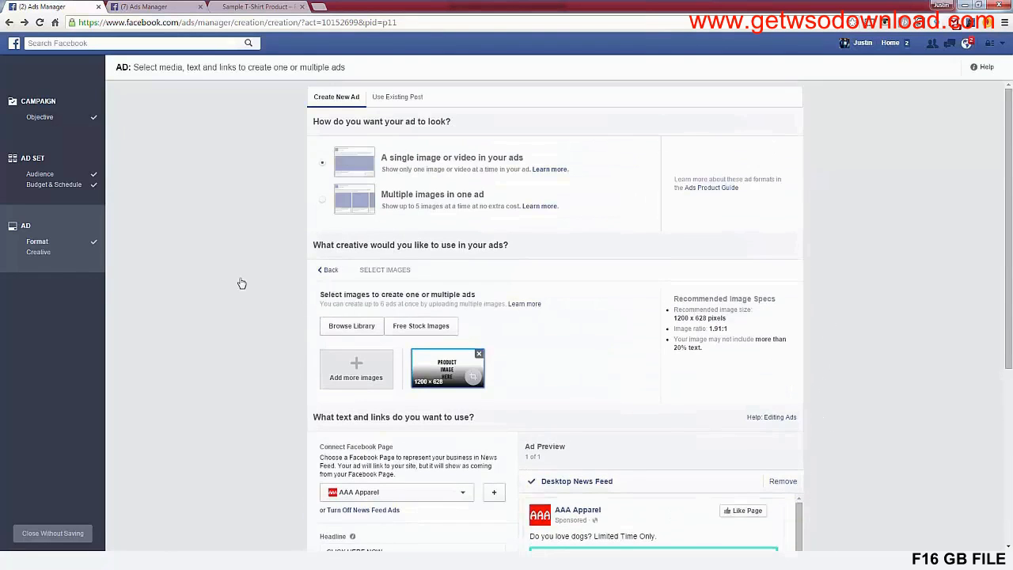
click(38, 162)
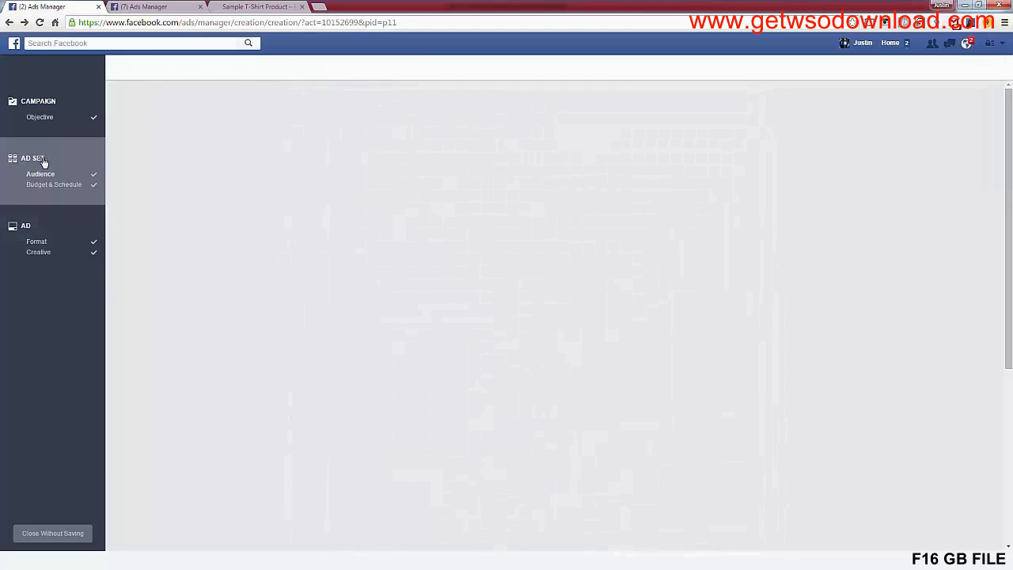
click(153, 6)
click(45, 8)
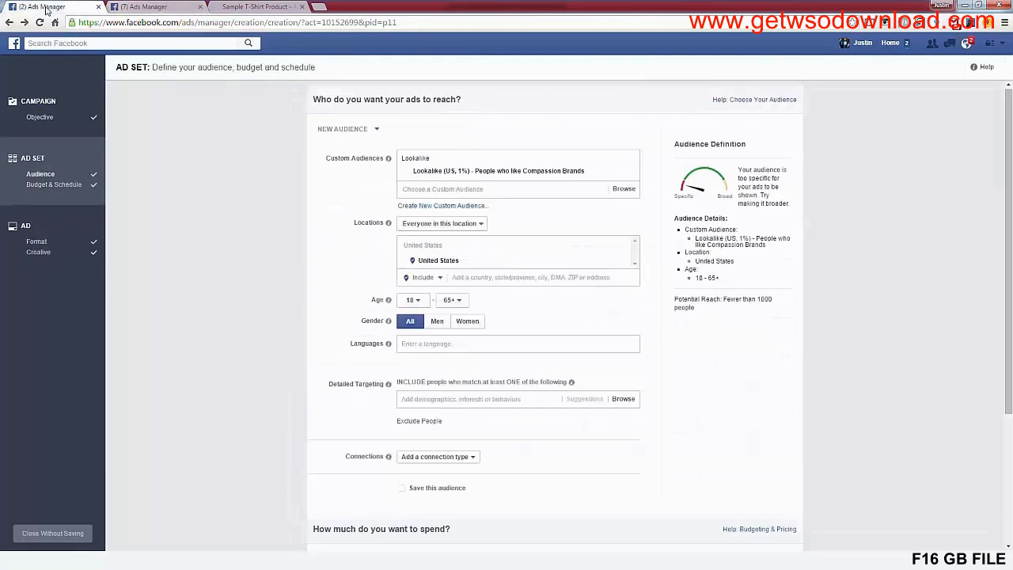